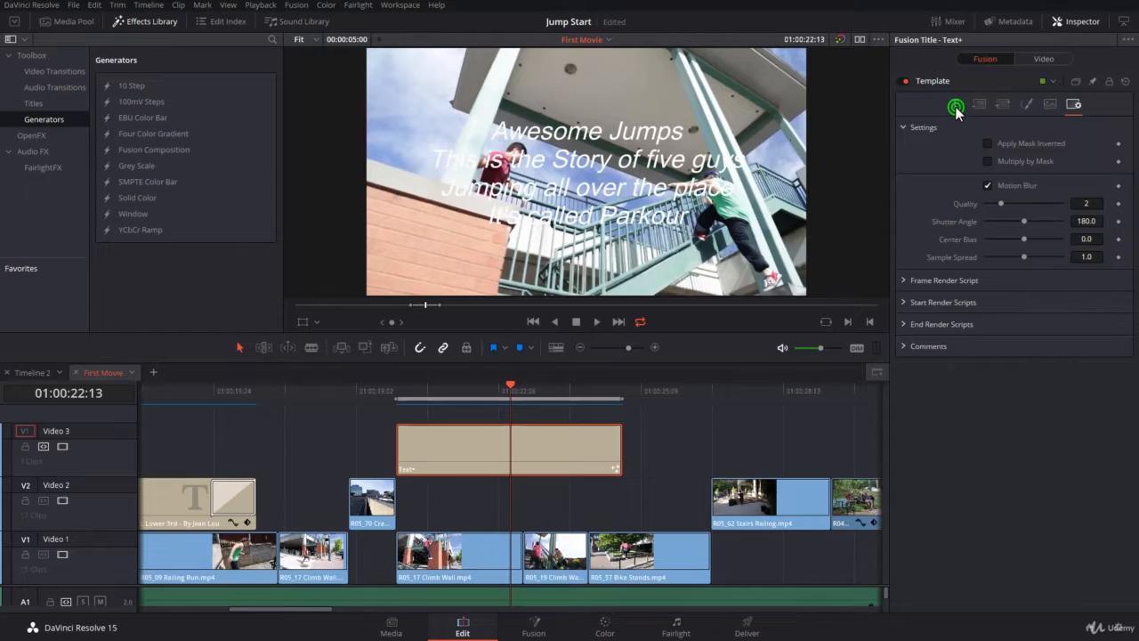
Step: Duplicate the Text+ title from Video 3 onto Video 2, directly below the original at the same time position
click(955, 105)
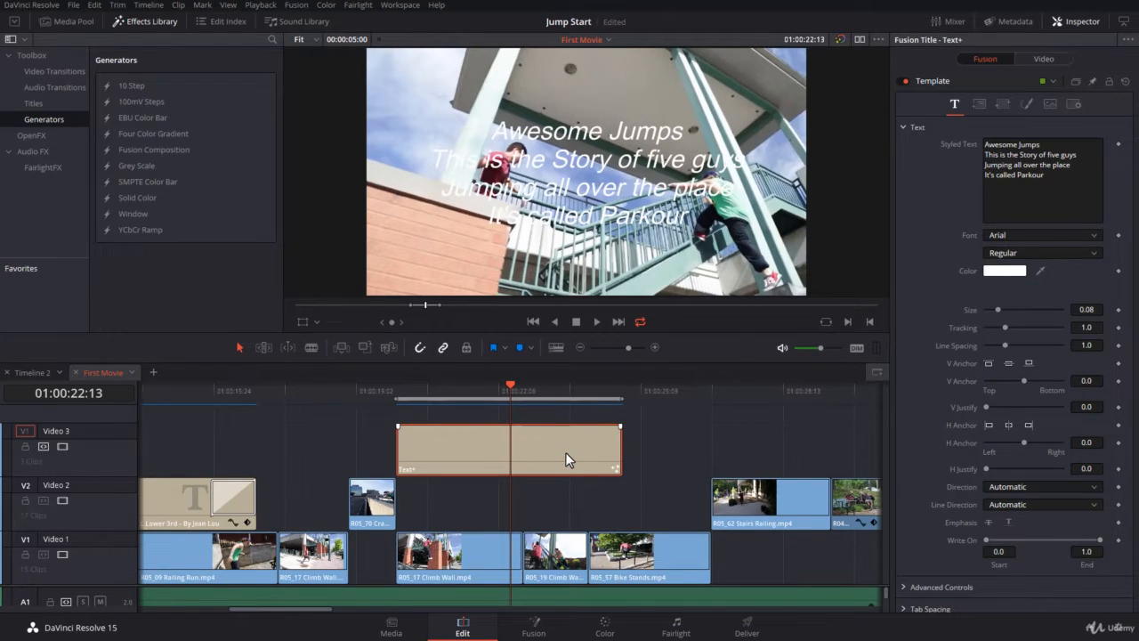
drag(565, 483, 565, 494)
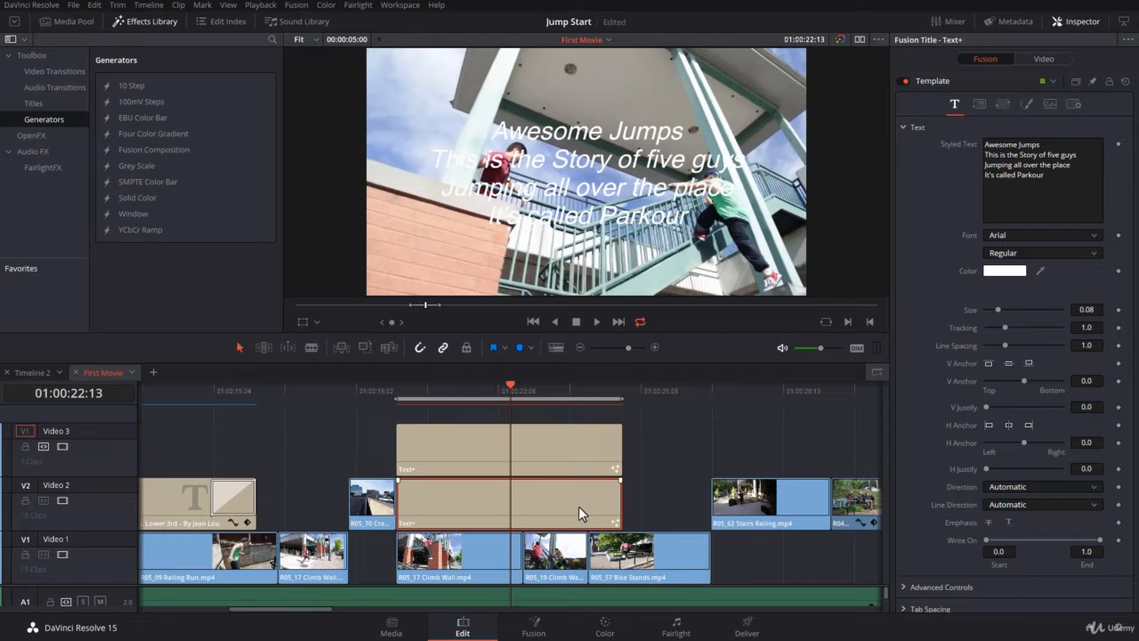
Step: Set the shading colour of the Video 2 title copy to black (#000000)
click(579, 507)
click(571, 495)
click(1027, 105)
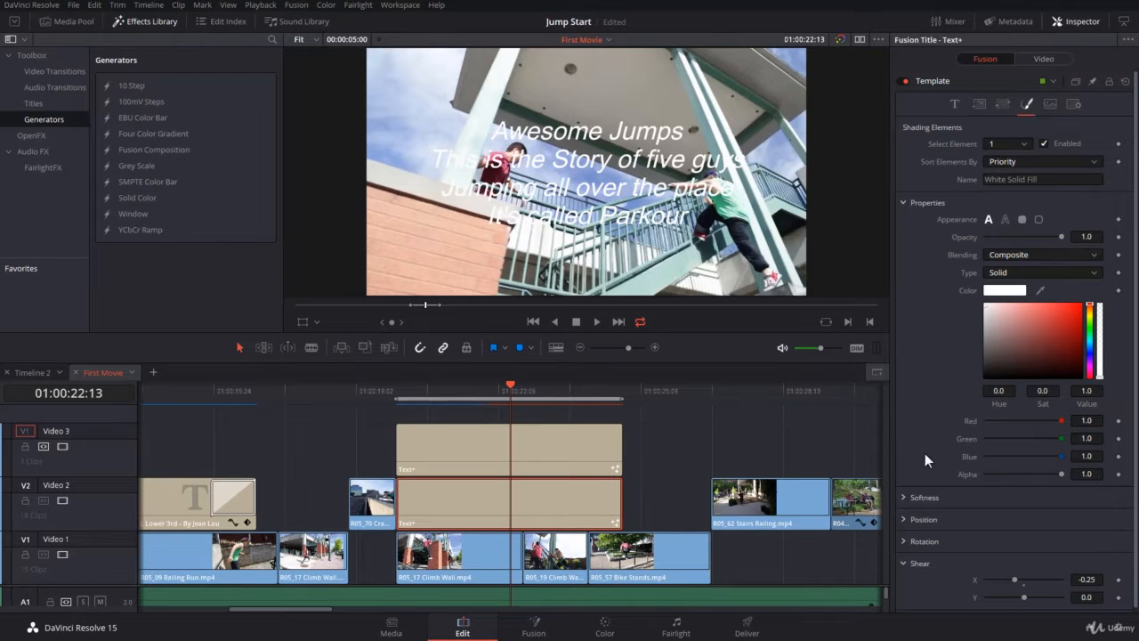
click(990, 291)
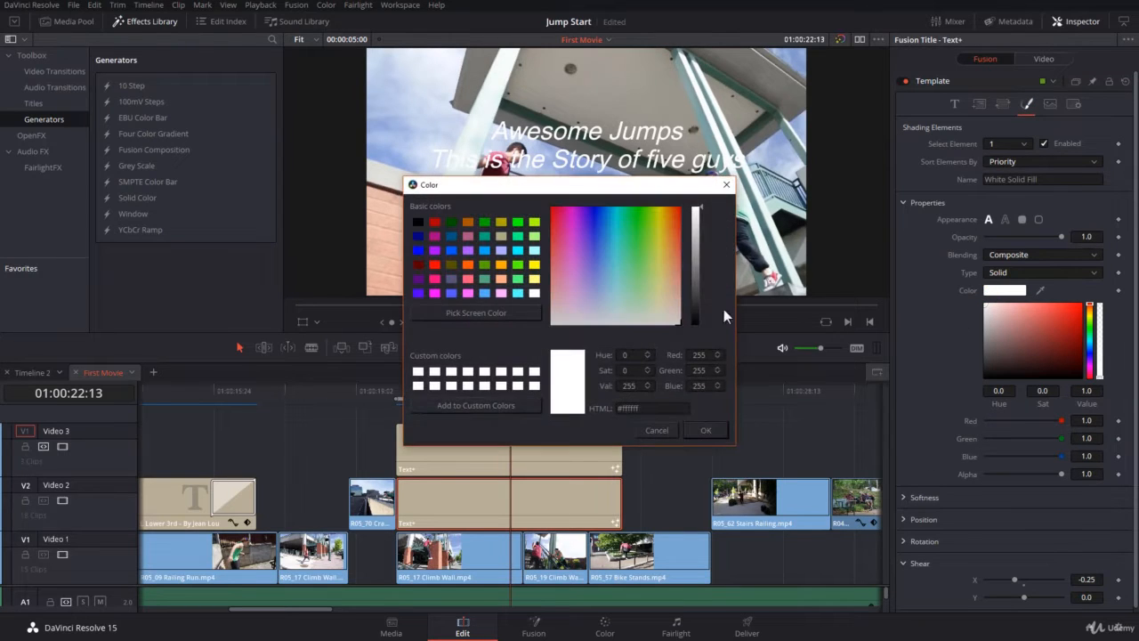
click(418, 223)
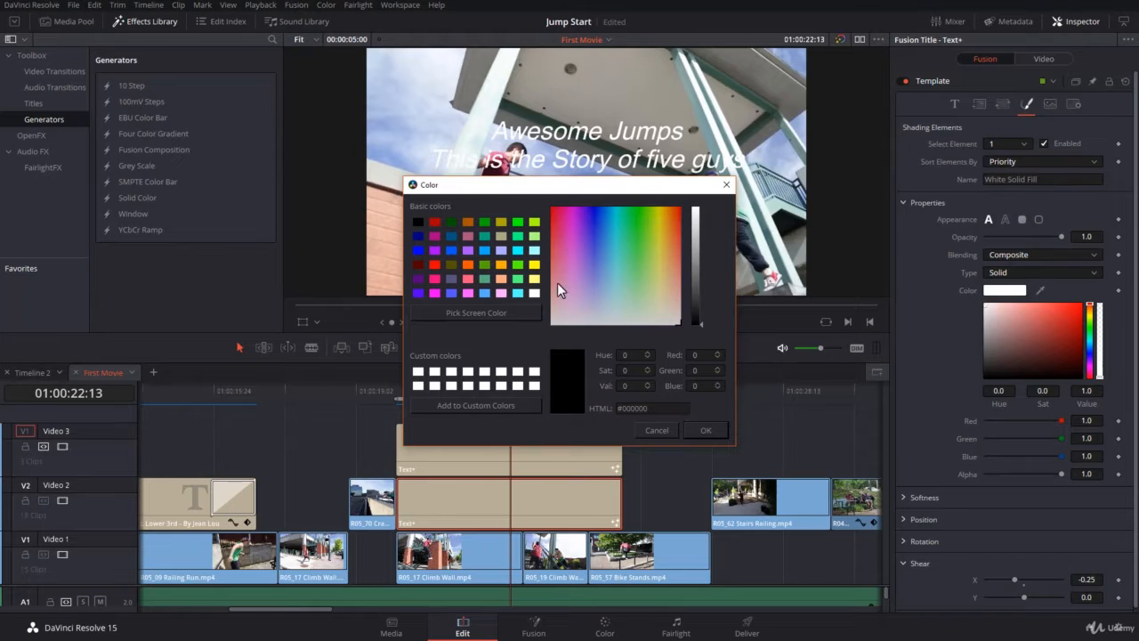
click(712, 430)
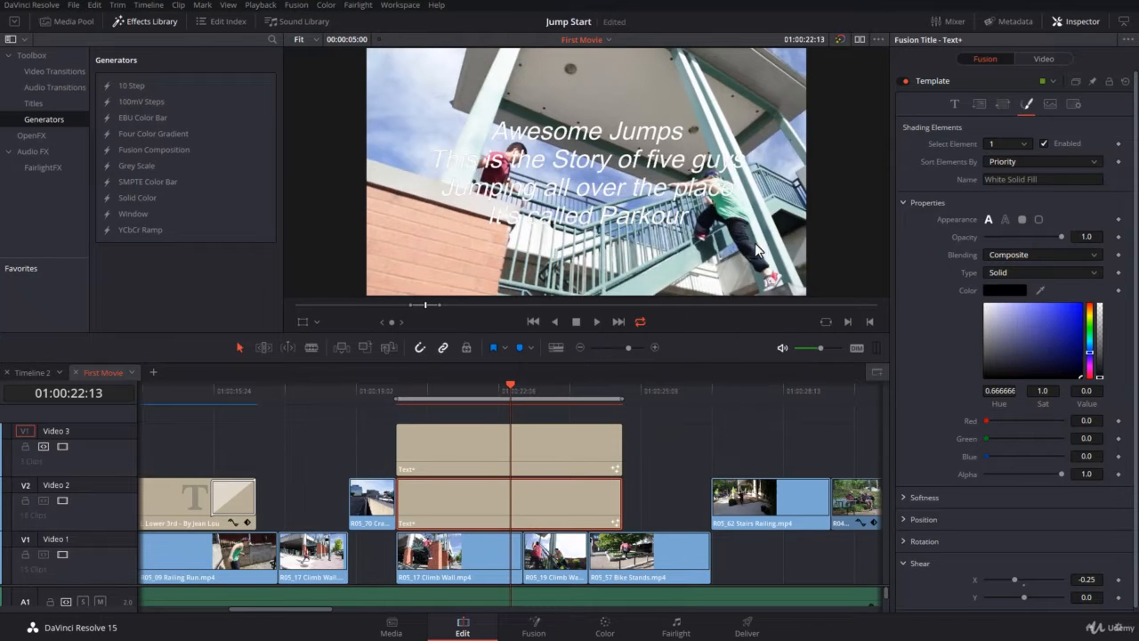
Step: Set Softness X and Softness Y of the black title copy to 3
click(905, 496)
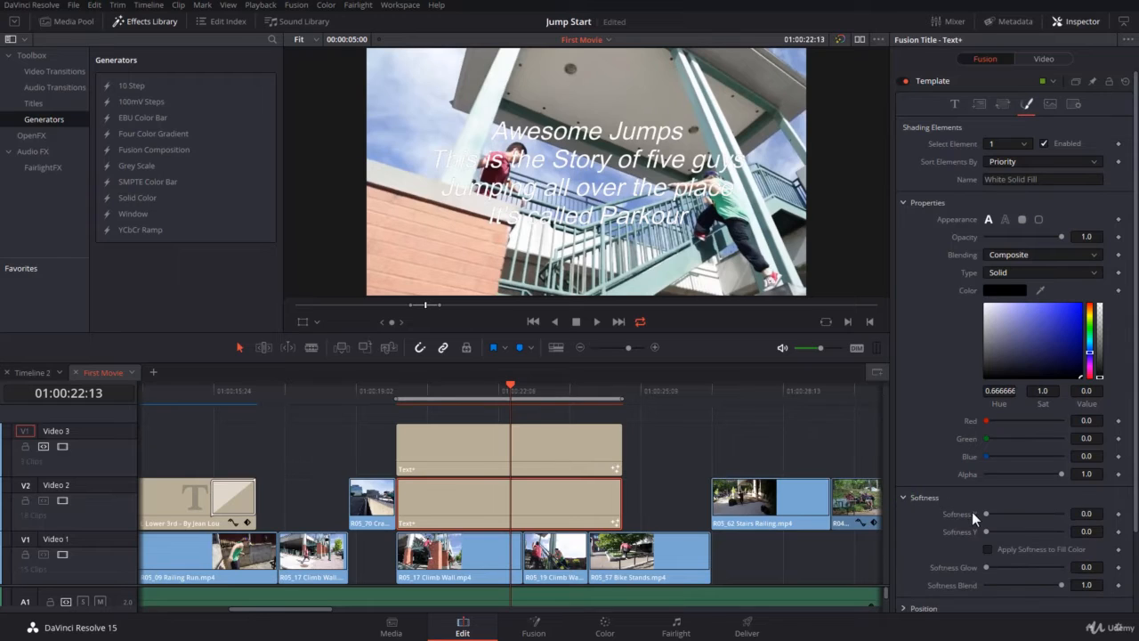
drag(984, 513, 997, 519)
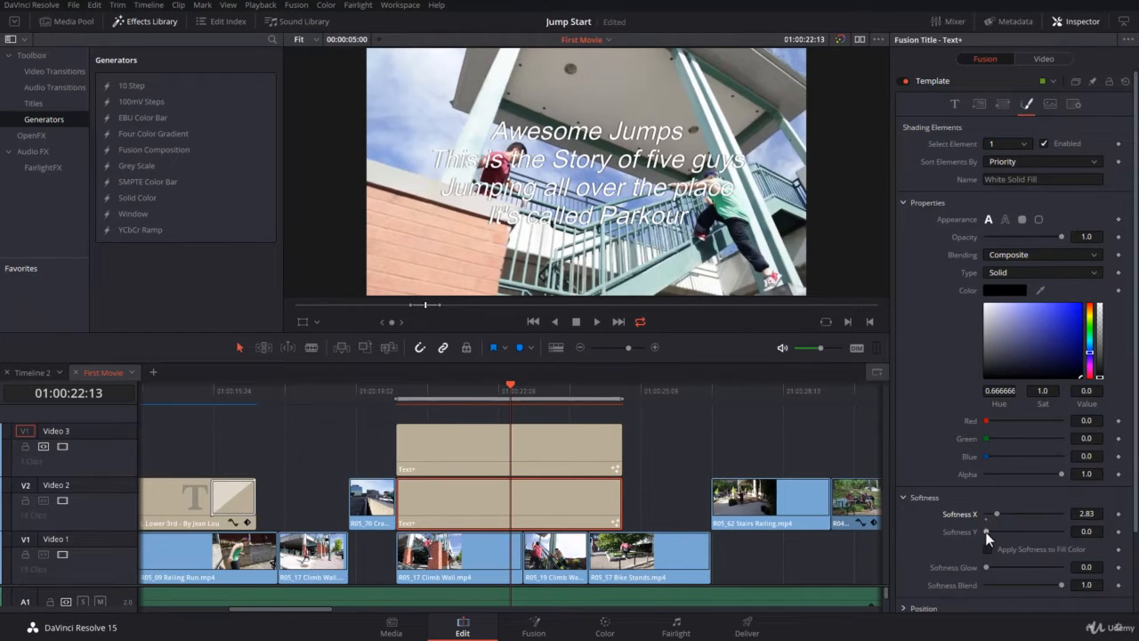
drag(986, 532, 993, 531)
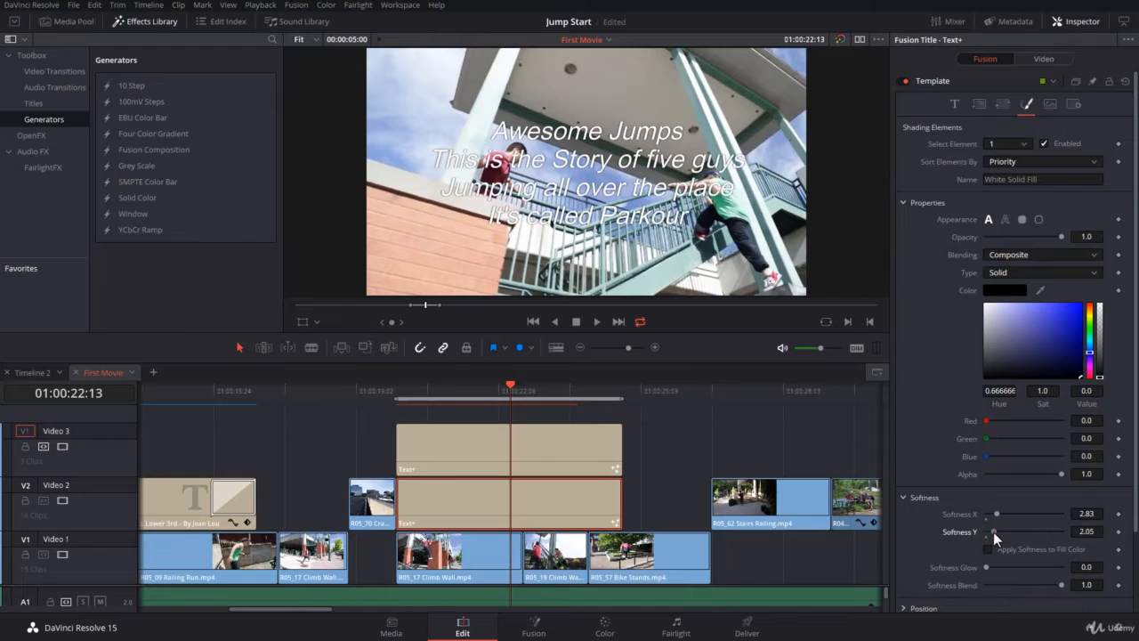
click(1086, 514)
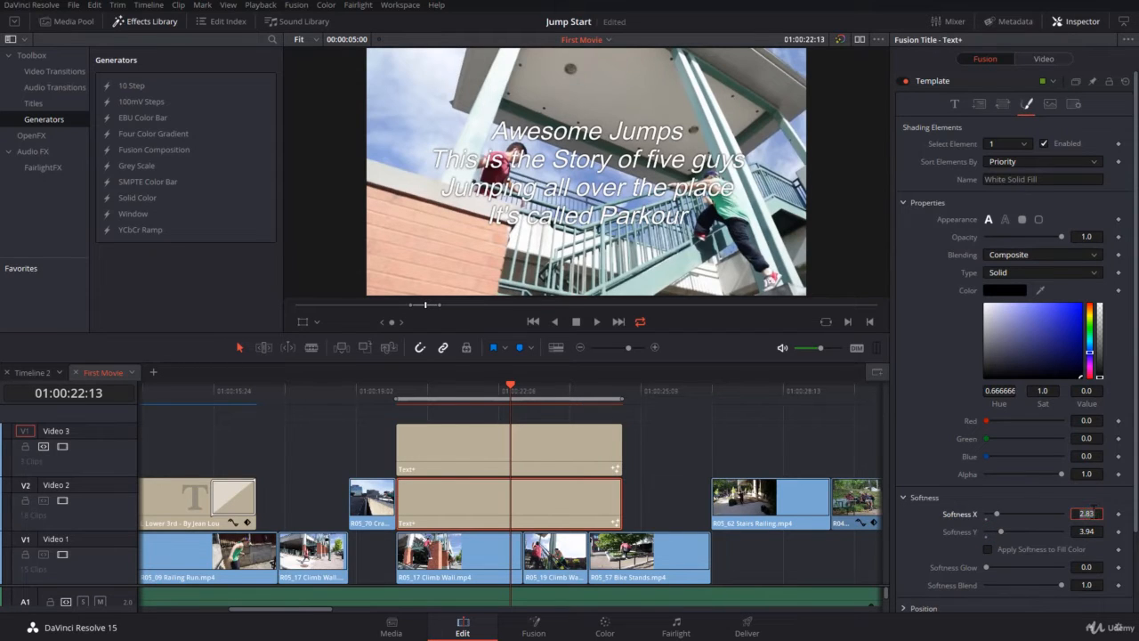
text(3)
key(Tab)
text(3)
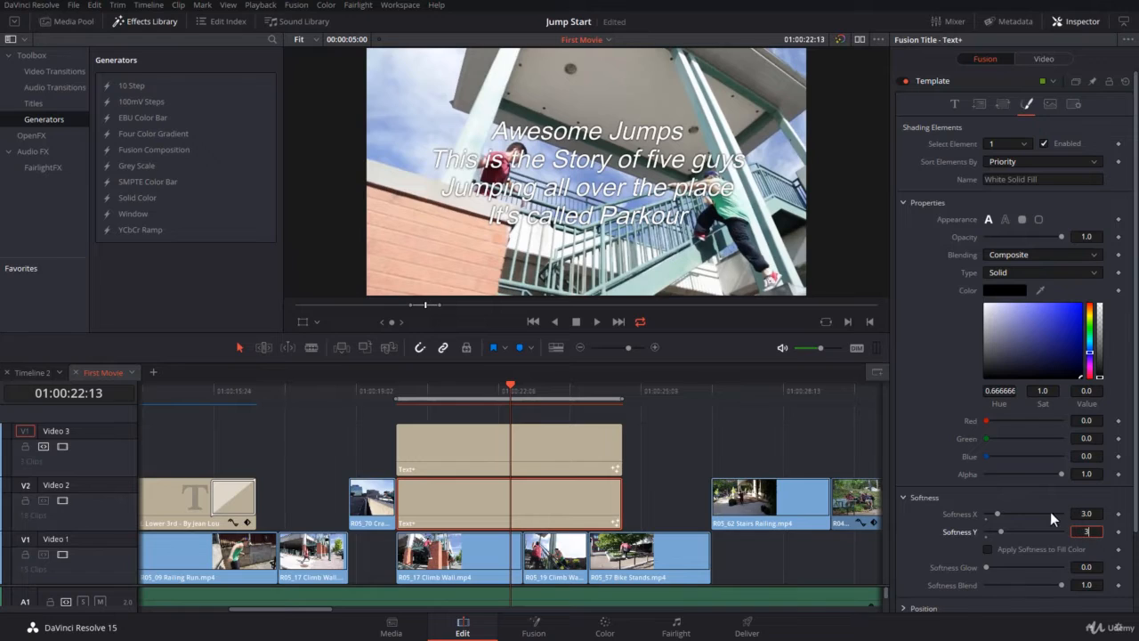
click(1010, 494)
Step: Adjust the black title's Softness Glow to about 0.3 and its Softness Blend to about 0.835
drag(985, 565, 1051, 567)
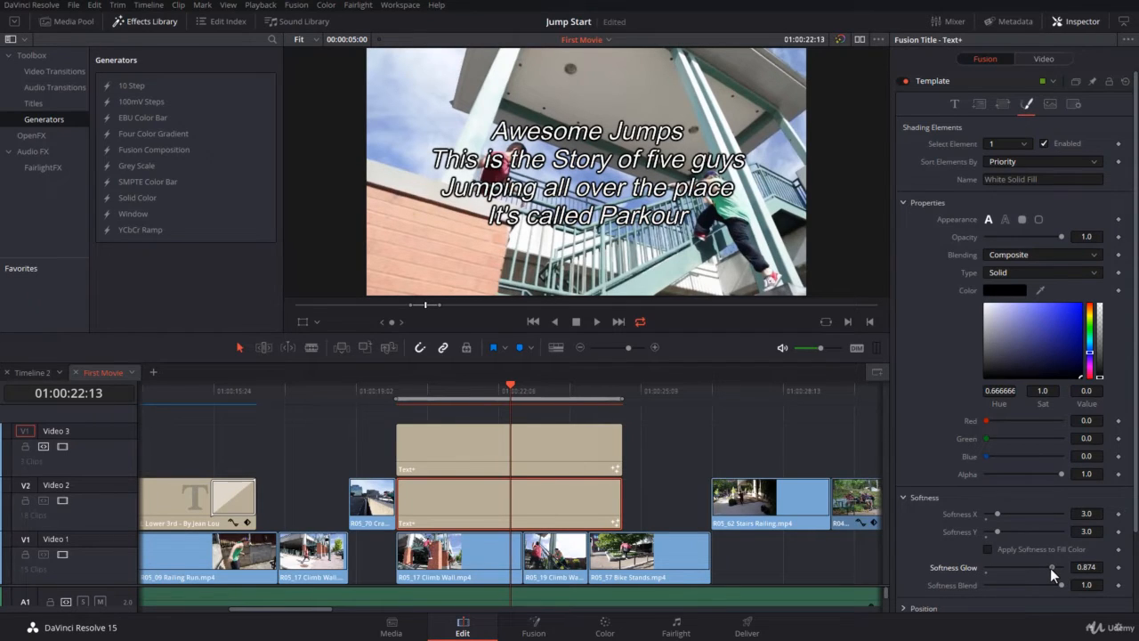
double_click(990, 566)
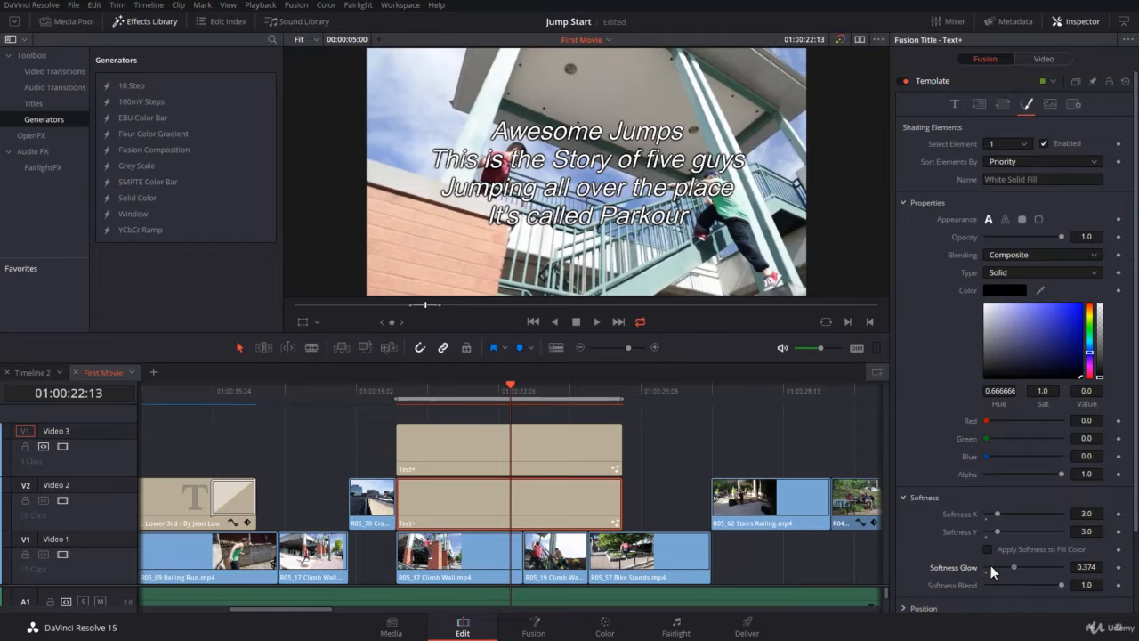
mouse_move(990, 565)
mouse_down()
mouse_move(1024, 568)
mouse_move(1009, 567)
mouse_up()
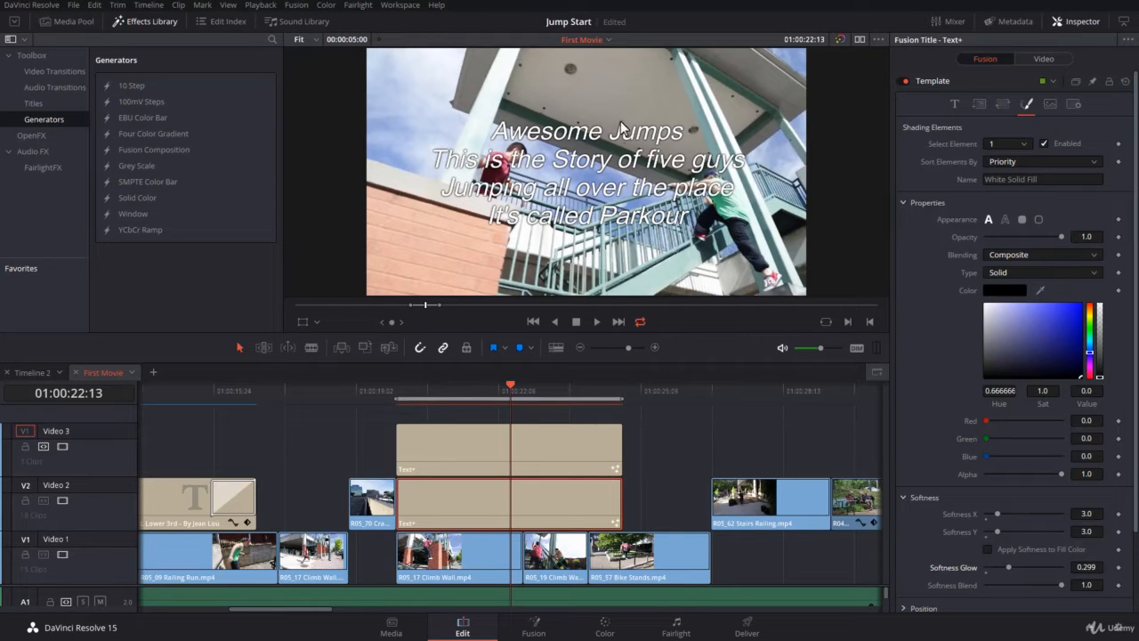
click(1012, 567)
click(1060, 585)
drag(1061, 585, 1049, 585)
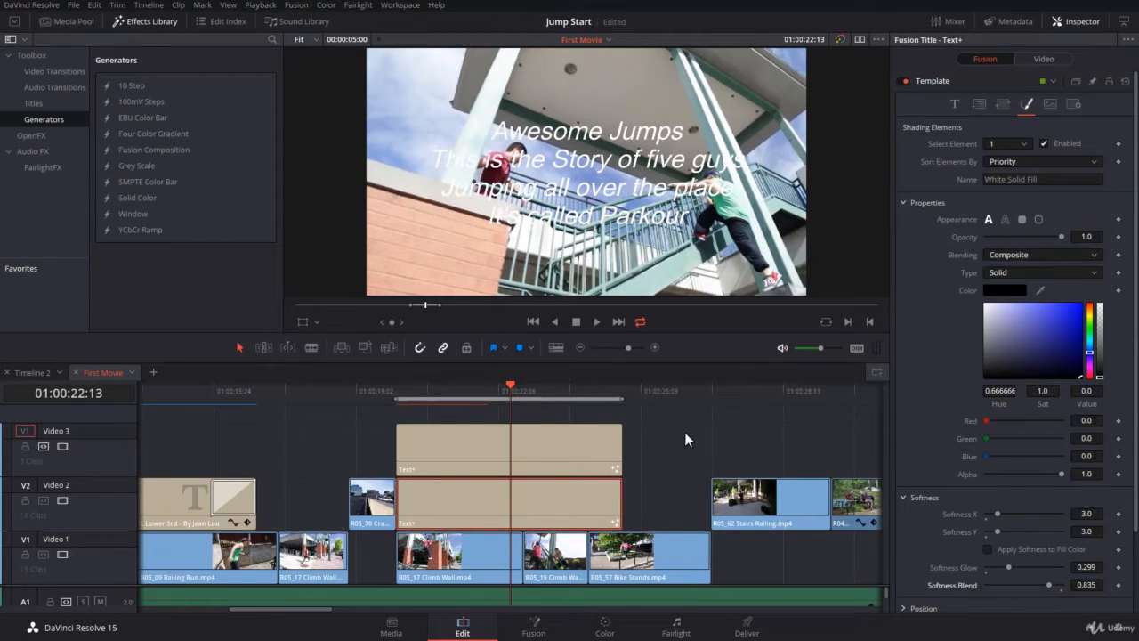
Step: Play back the title section to review the white text with its soft black shadow
click(536, 477)
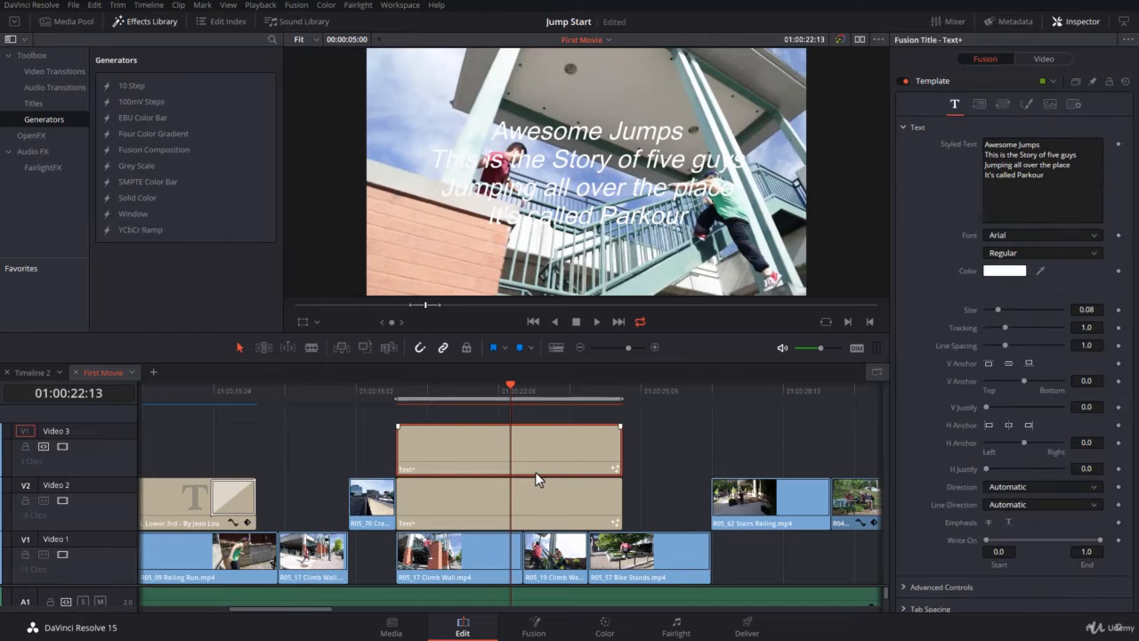
key(/)
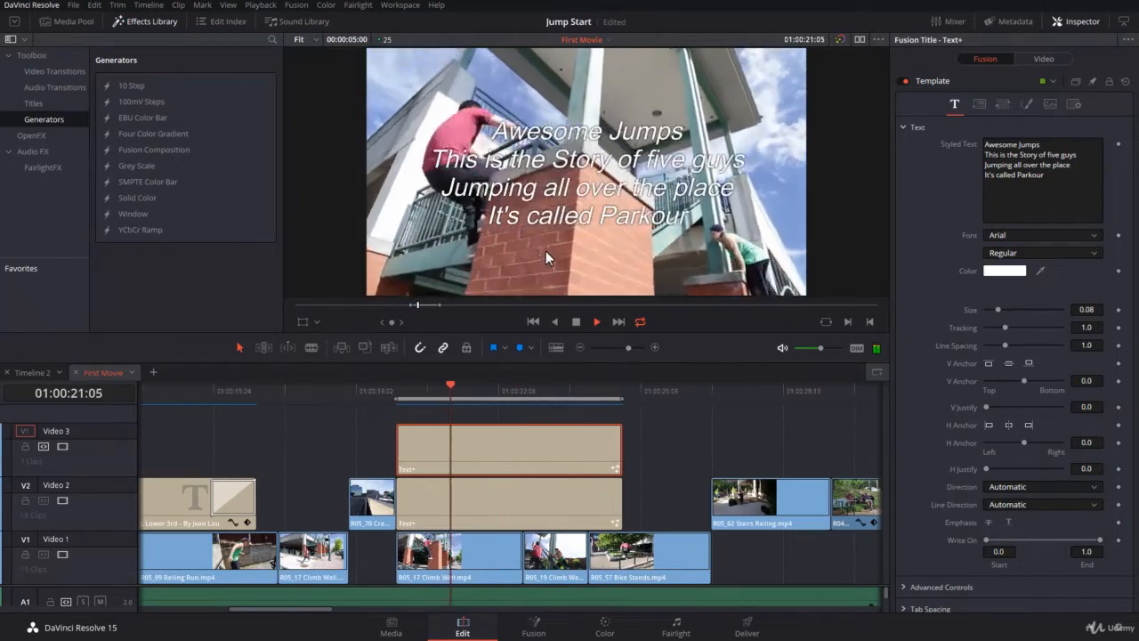
key(space)
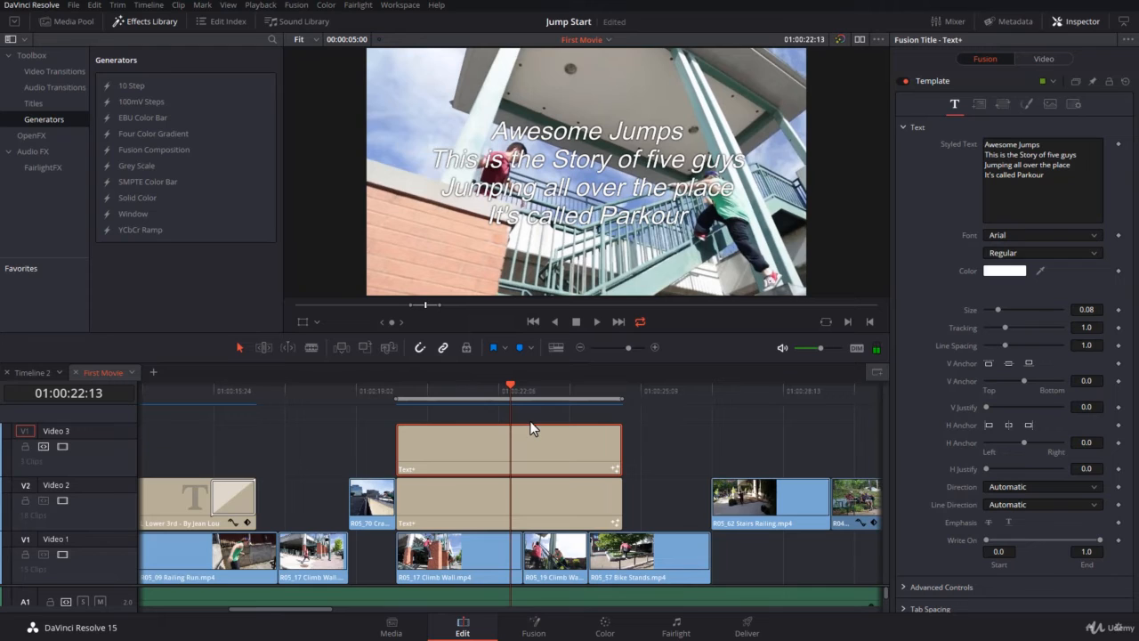
Step: Combine both stacked Text+ titles into a new compound clip named "Text with shadows"
click(538, 504)
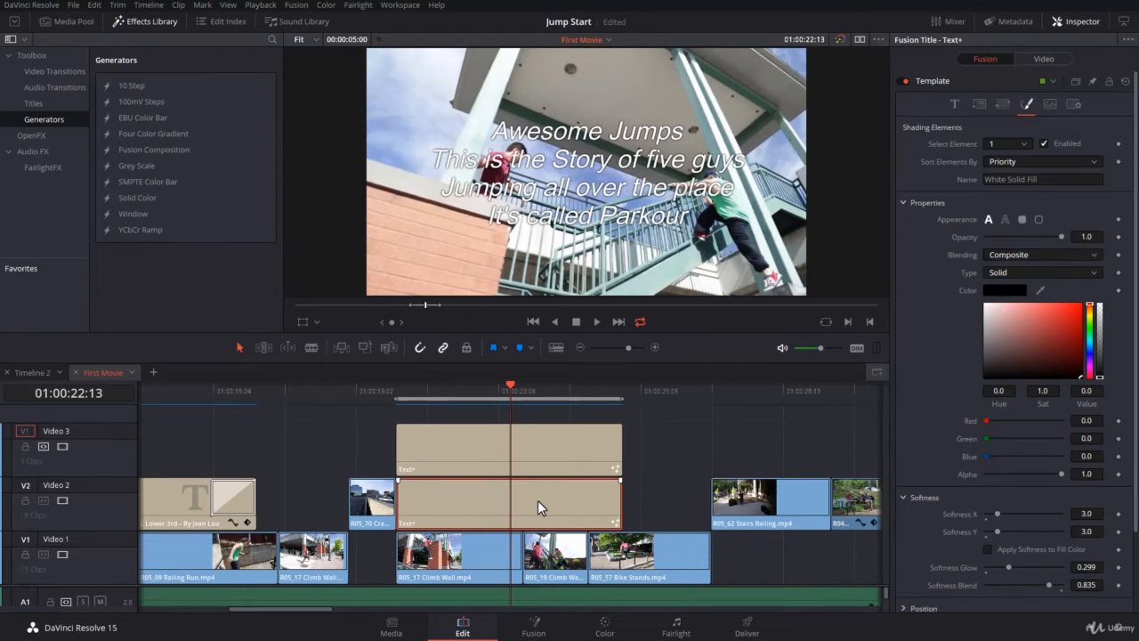
ctrl+click(544, 451)
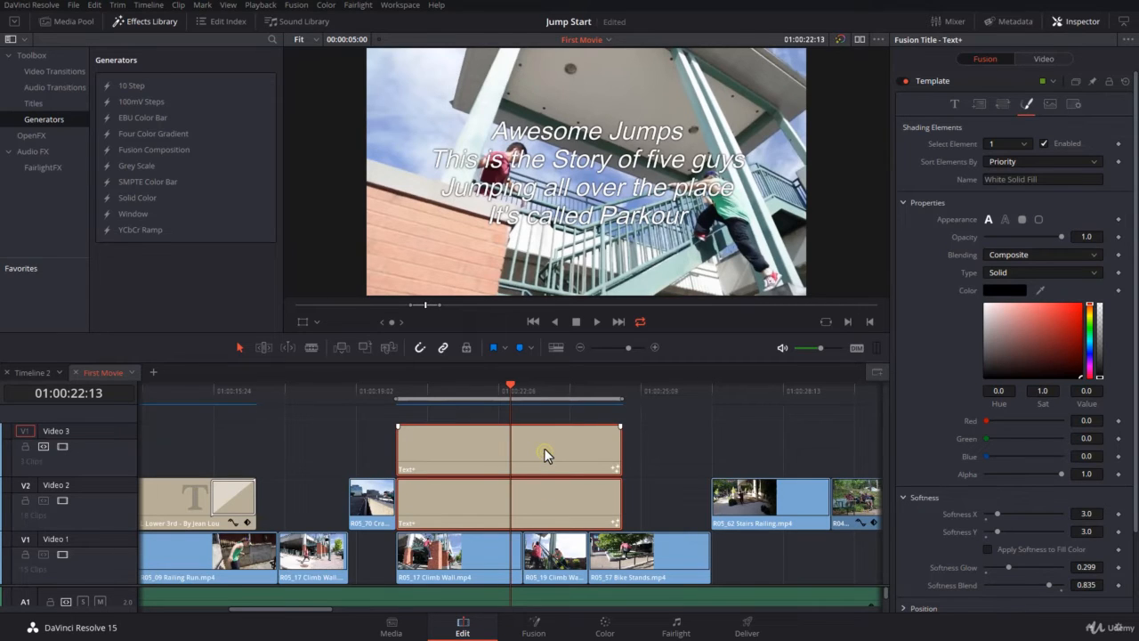
right_click(544, 448)
click(577, 463)
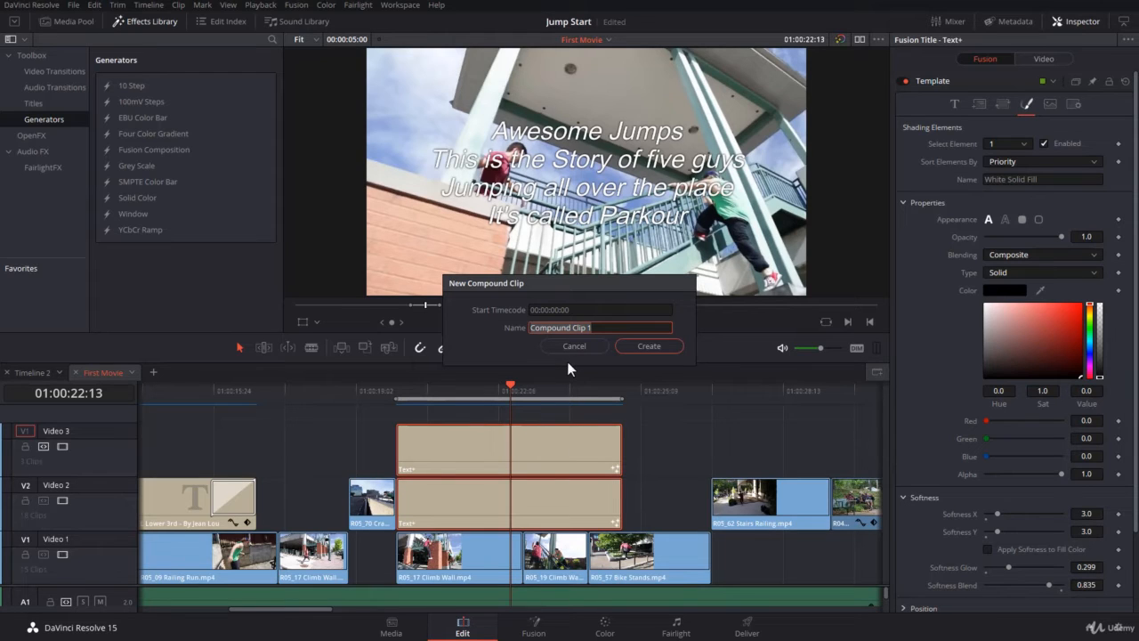
text(Text with shadows)
click(666, 347)
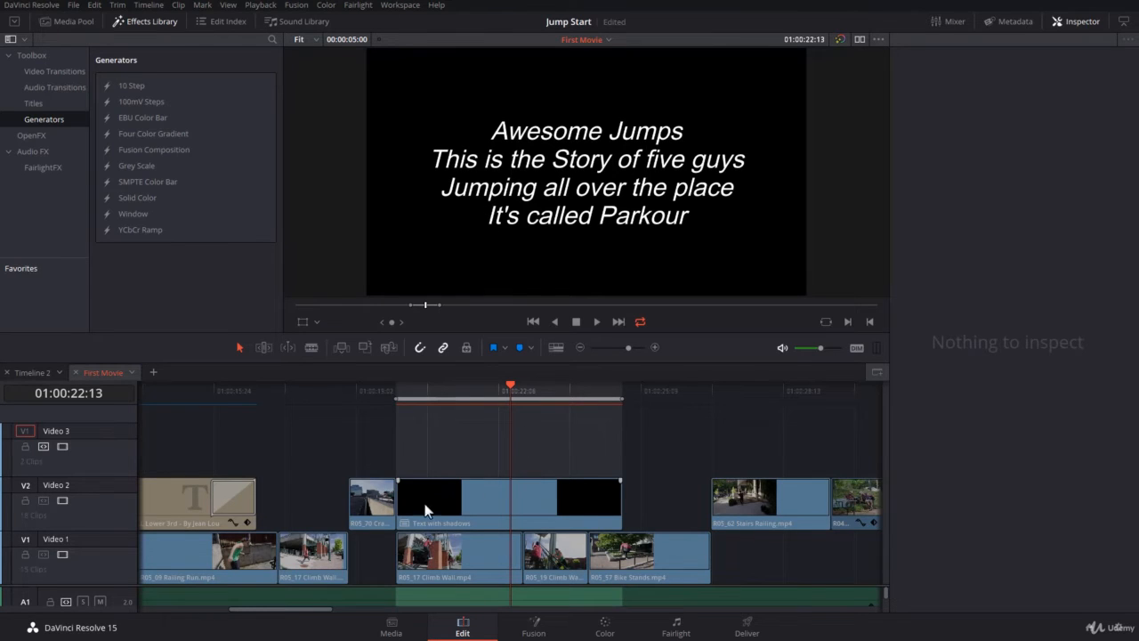
Step: Set the compound clip's composite mode to Add and compare the picture with the clip disabled and re-enabled
click(569, 497)
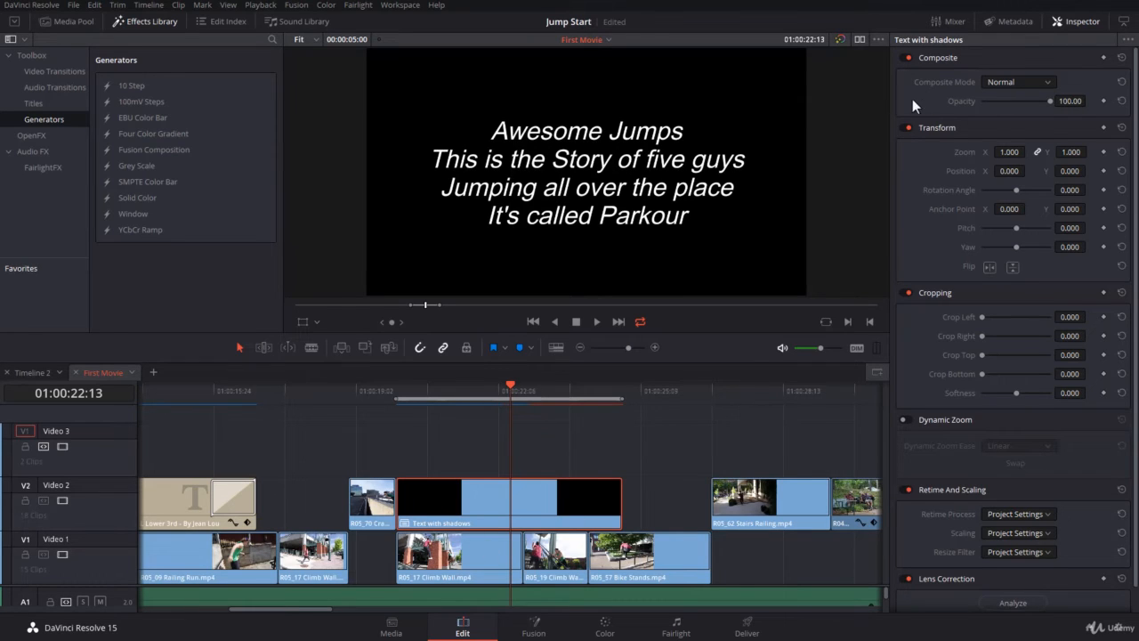
click(1024, 82)
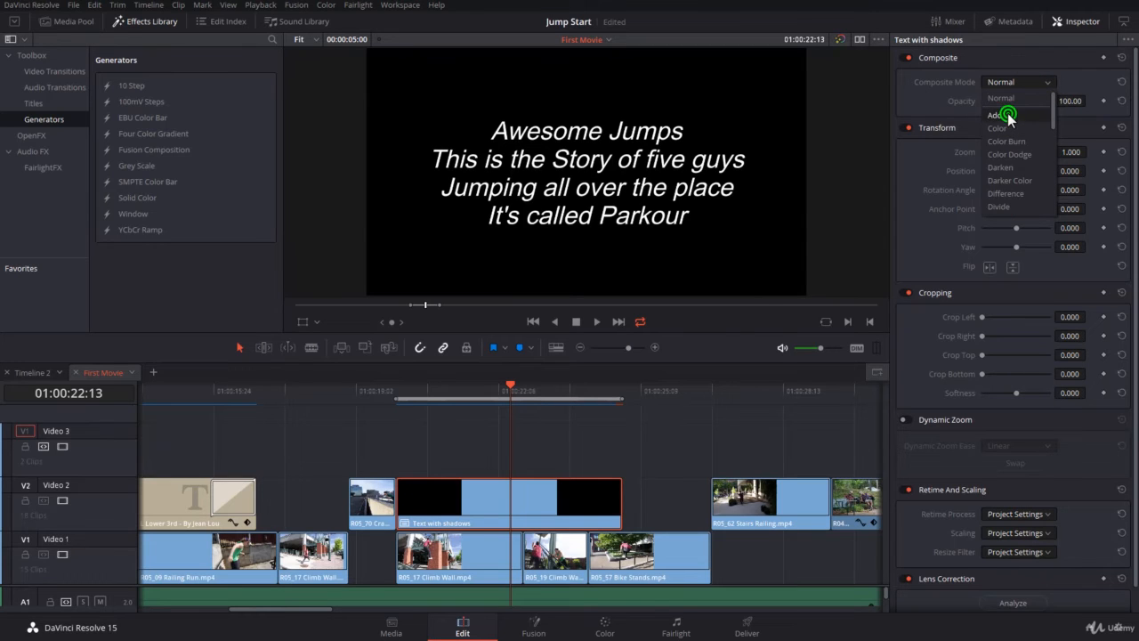
click(1006, 114)
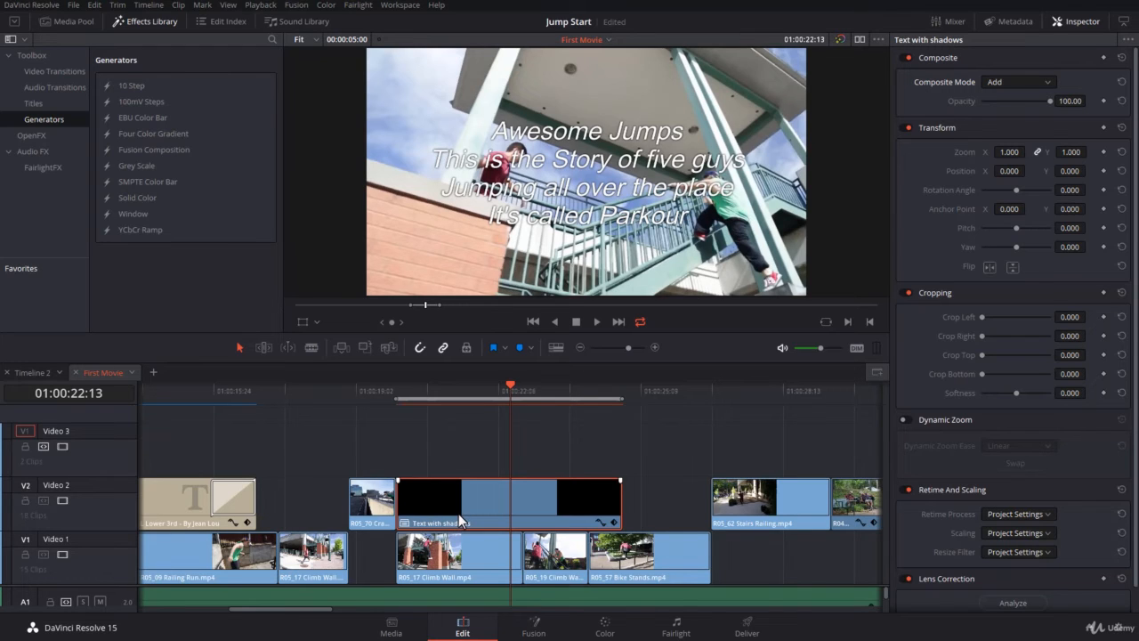
key(d)
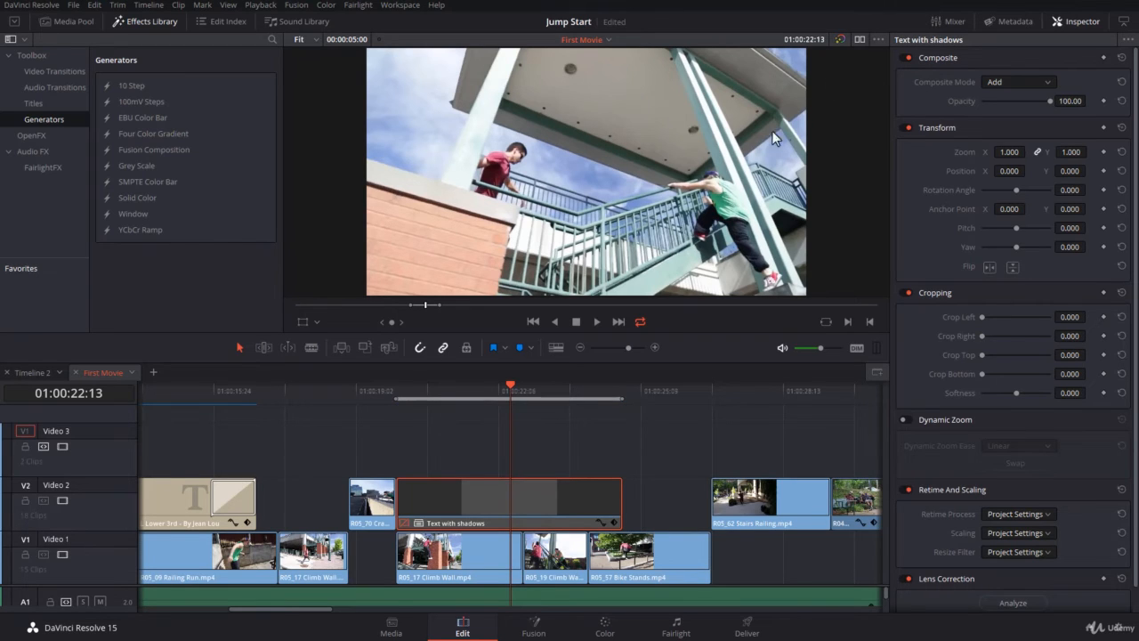
key(d)
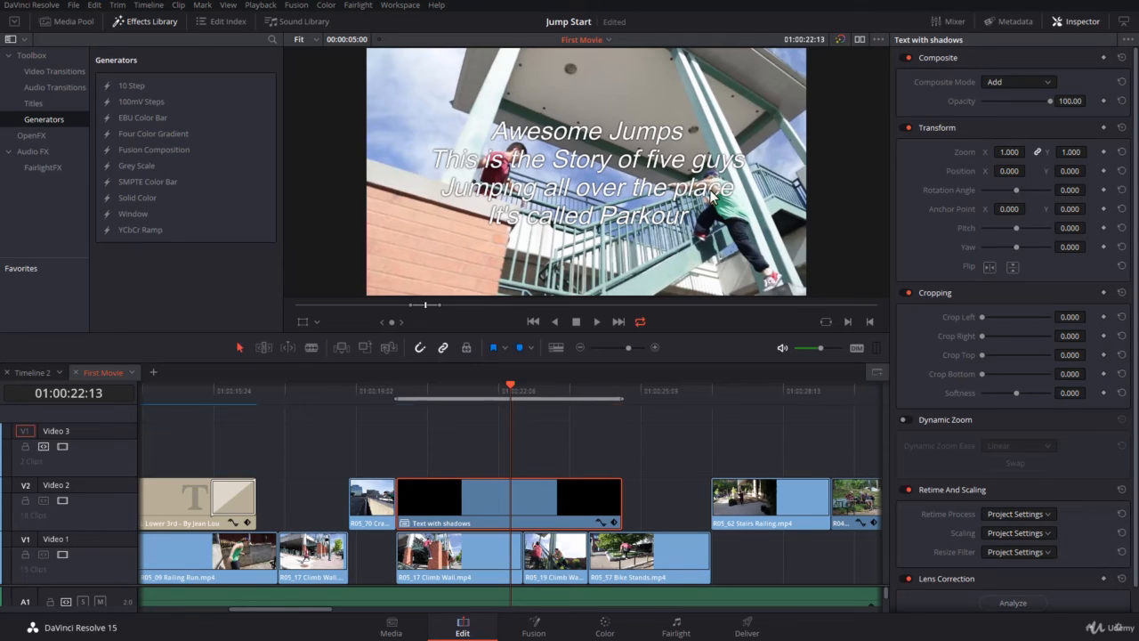
Step: Inspect the title layers inside the compound clip in its own timeline and return to the compound clip in the First Movie timeline
click(555, 501)
right_click(559, 498)
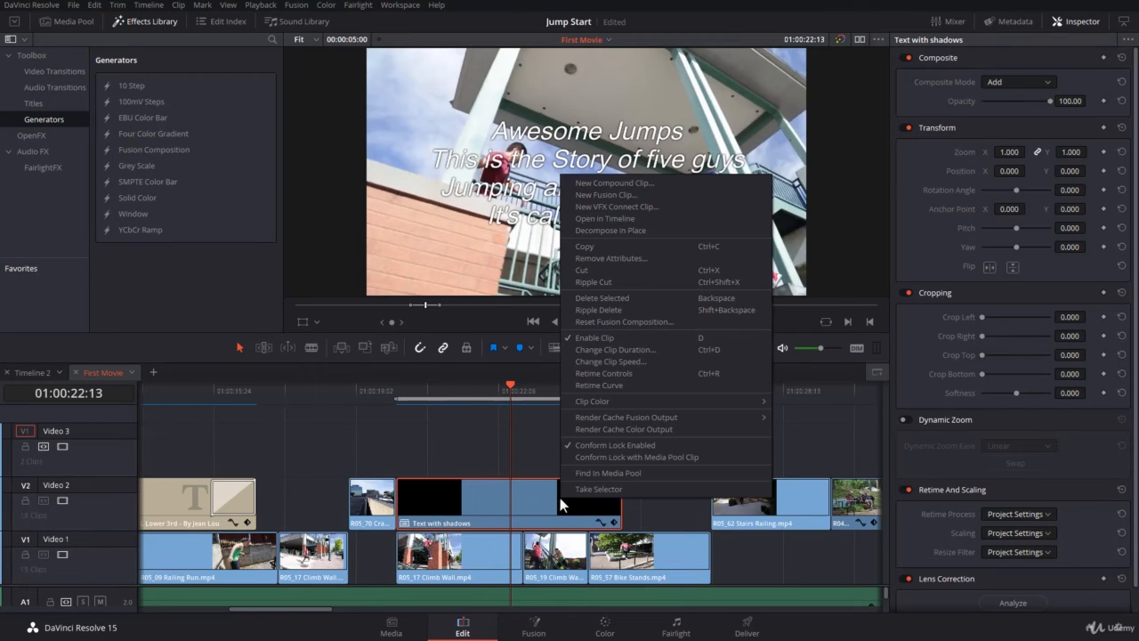
click(618, 220)
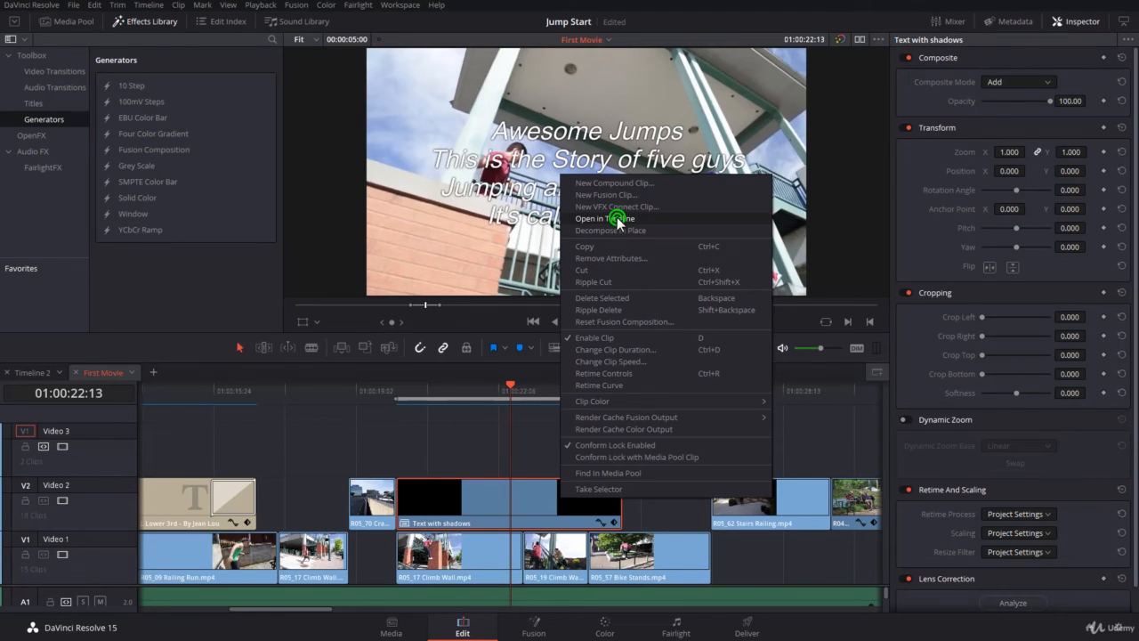
click(249, 497)
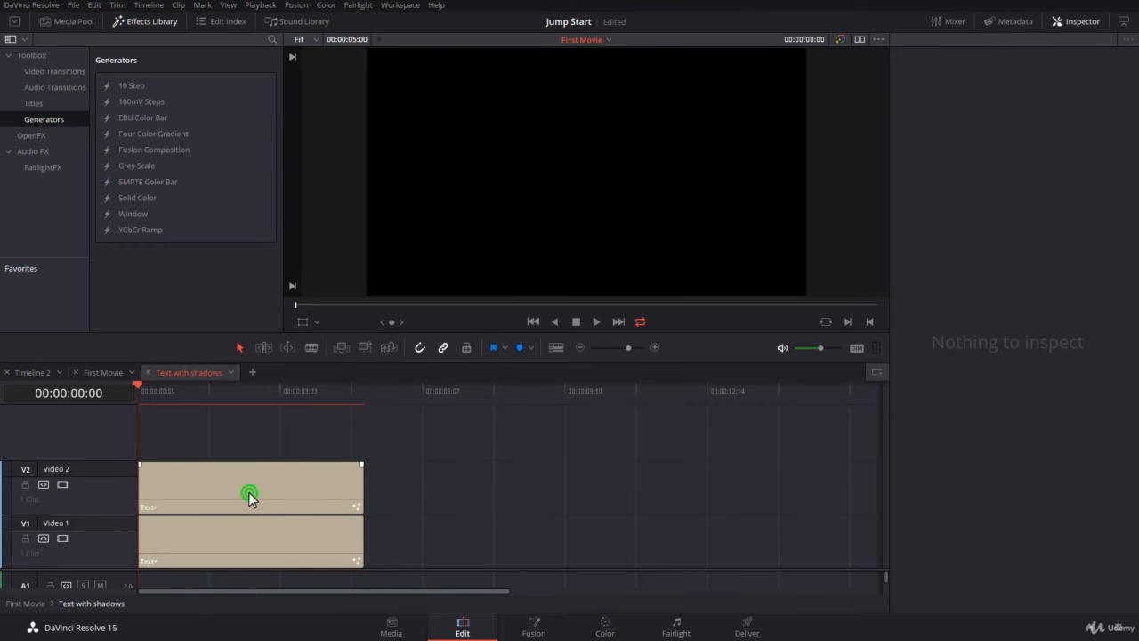
drag(228, 397, 240, 424)
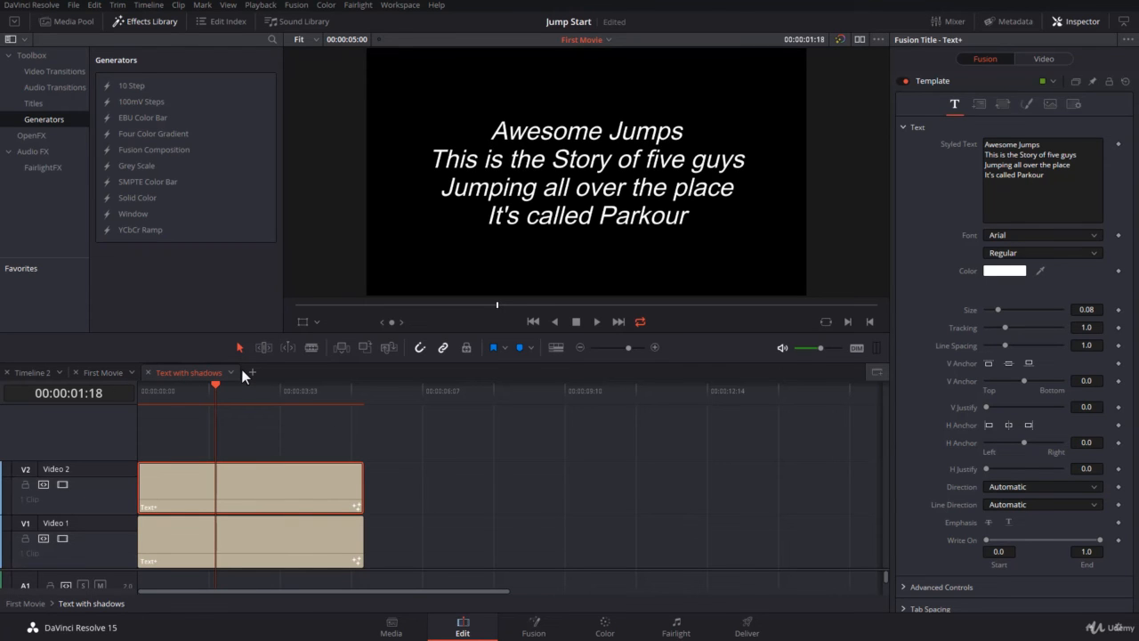
click(148, 373)
click(513, 495)
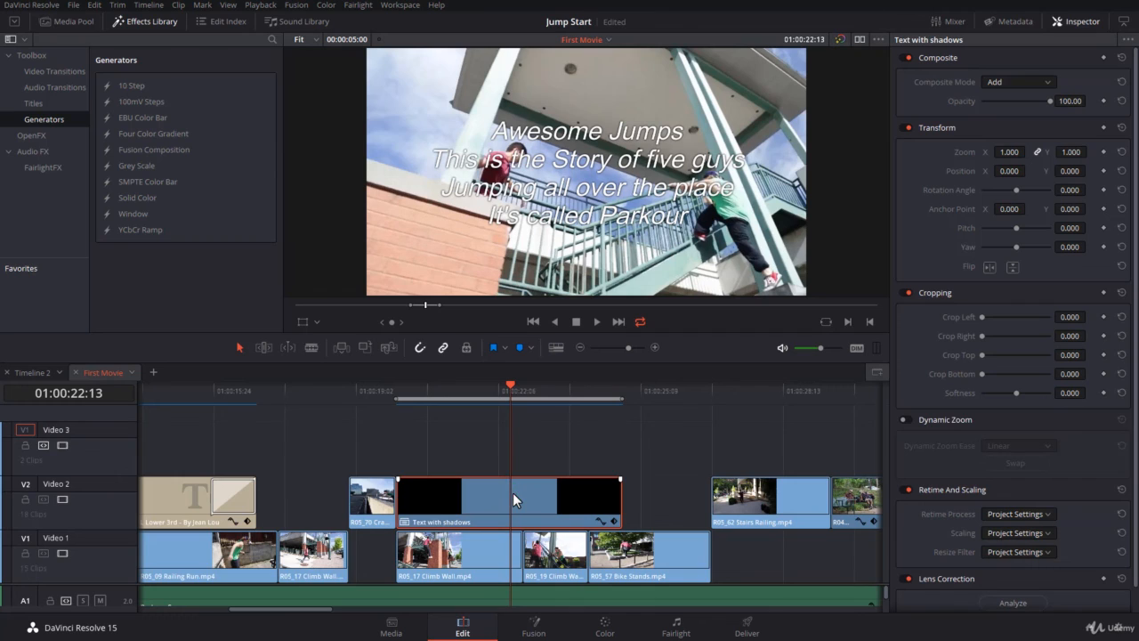